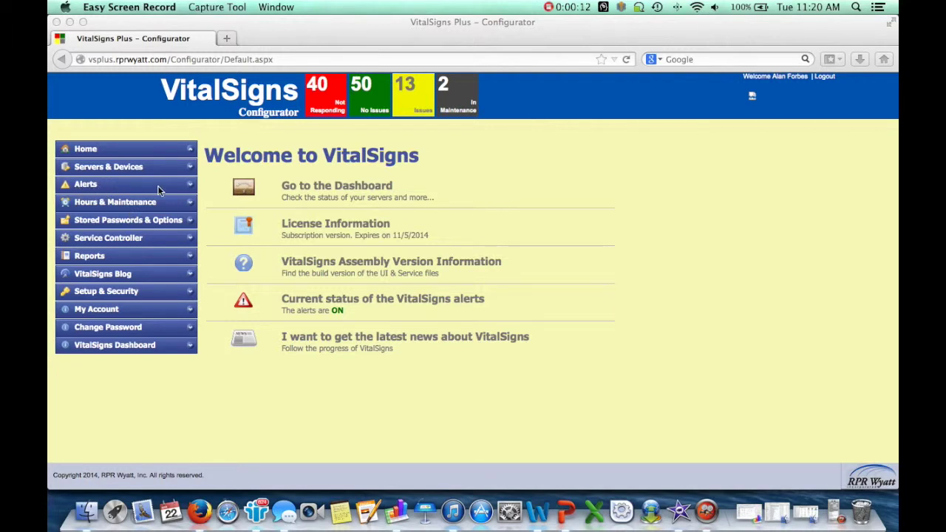
Step: Open the Alert Settings page from the Alerts section of the navigation
click(185, 192)
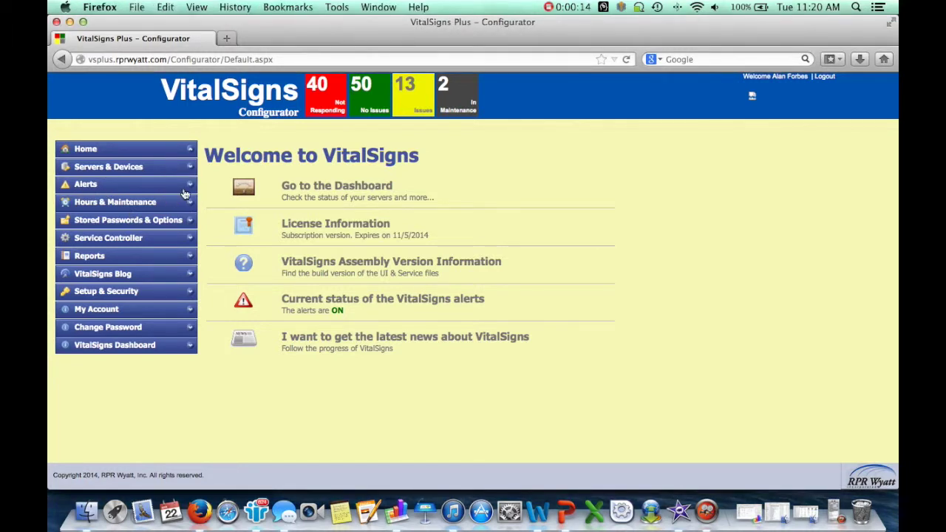
click(93, 190)
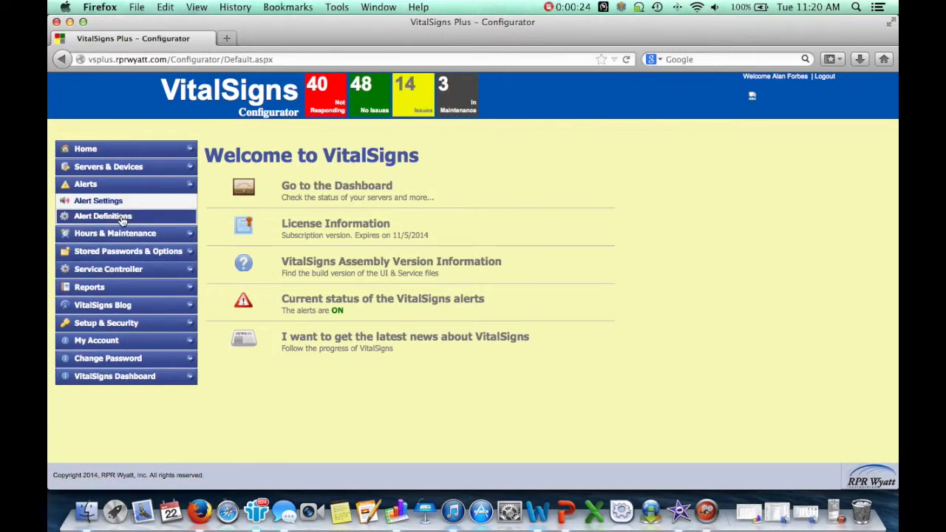
click(125, 202)
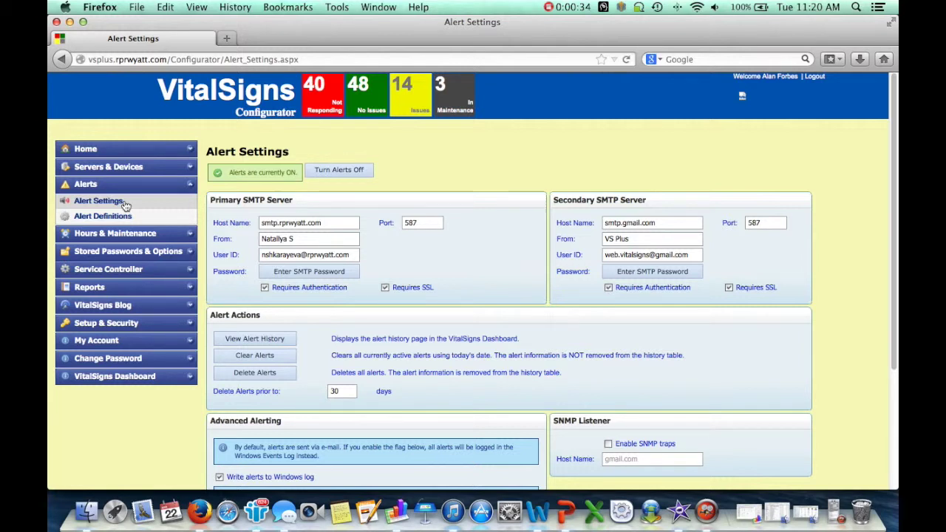
Step: Uncheck Write alerts to Windows log and scroll down to the persistent alerting options
click(126, 205)
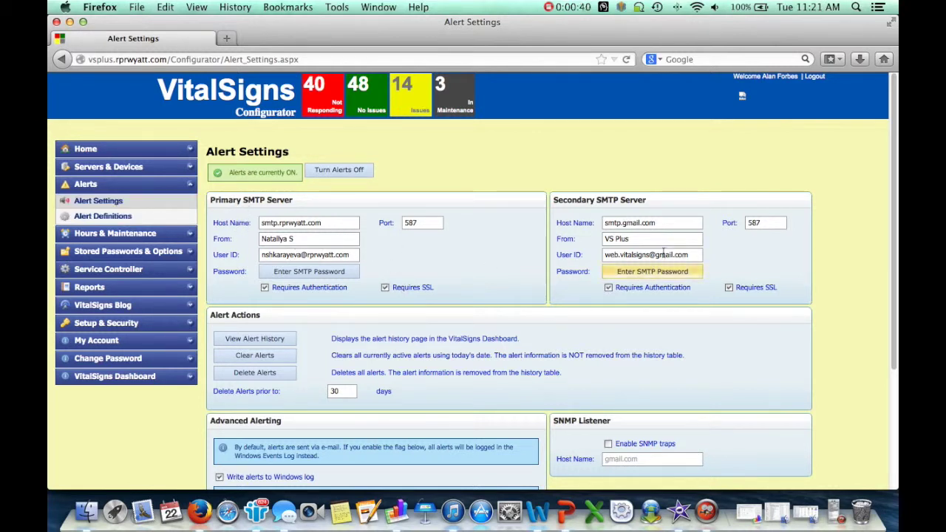
scroll(549, 272, down, 3)
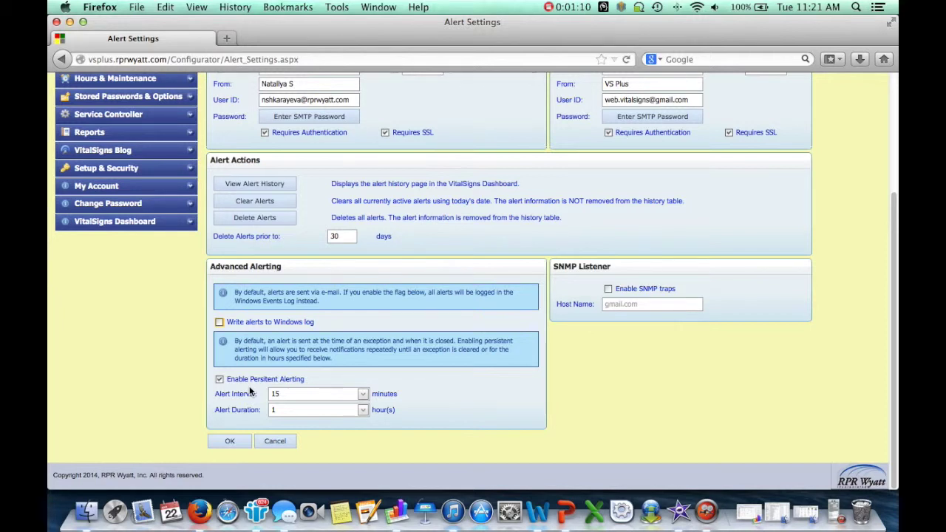
Step: Keep the 15-minute alert interval, set alert duration to 2 hours, and save the settings
click(303, 400)
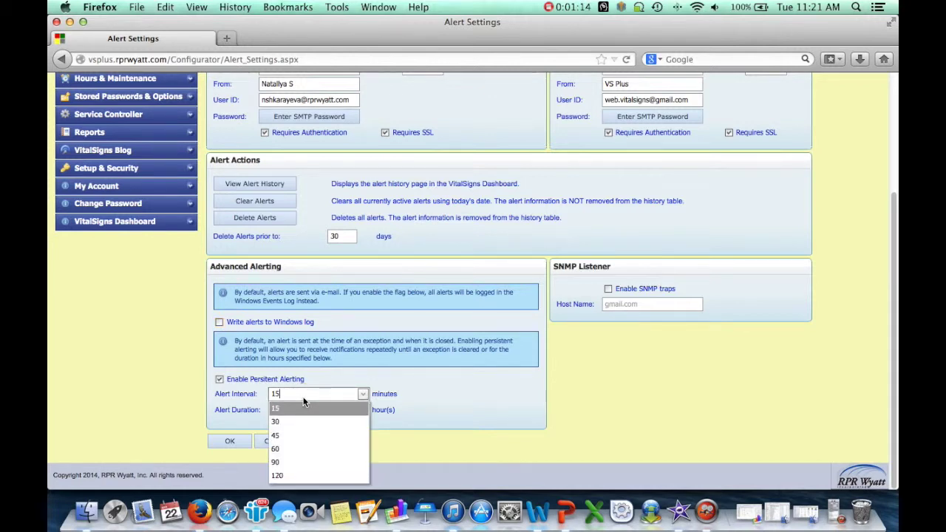
click(292, 409)
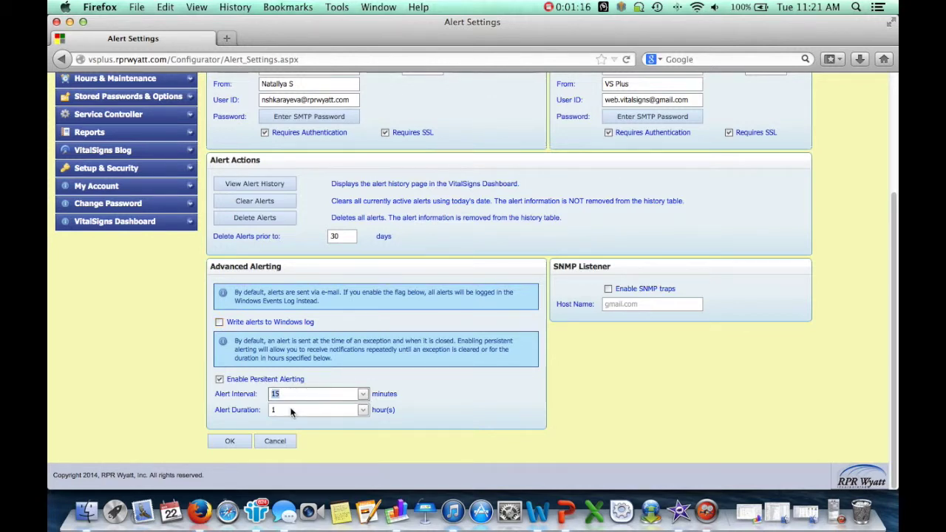
click(290, 411)
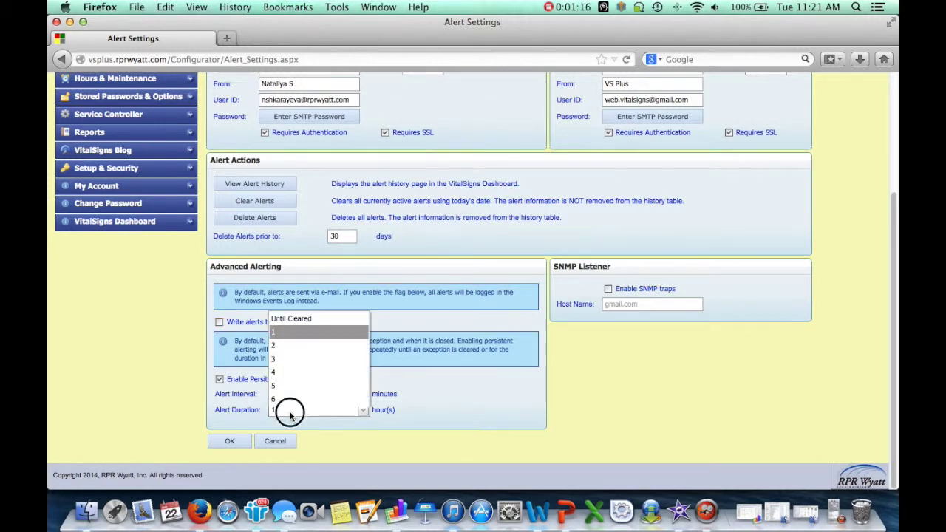
click(301, 318)
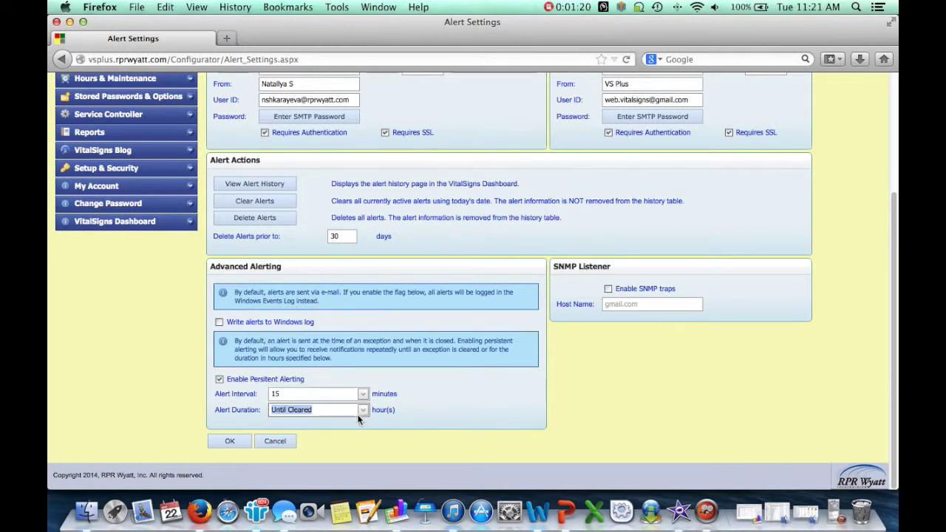
click(365, 412)
click(297, 342)
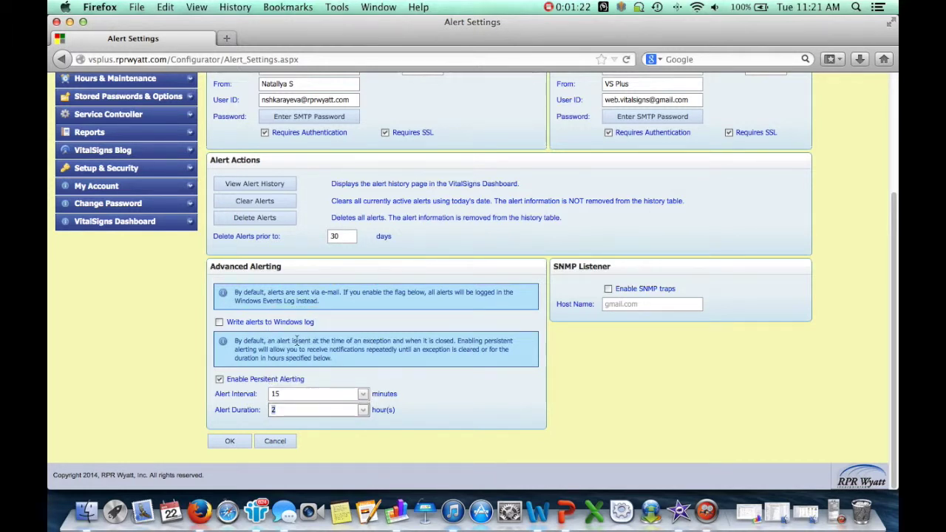
click(233, 442)
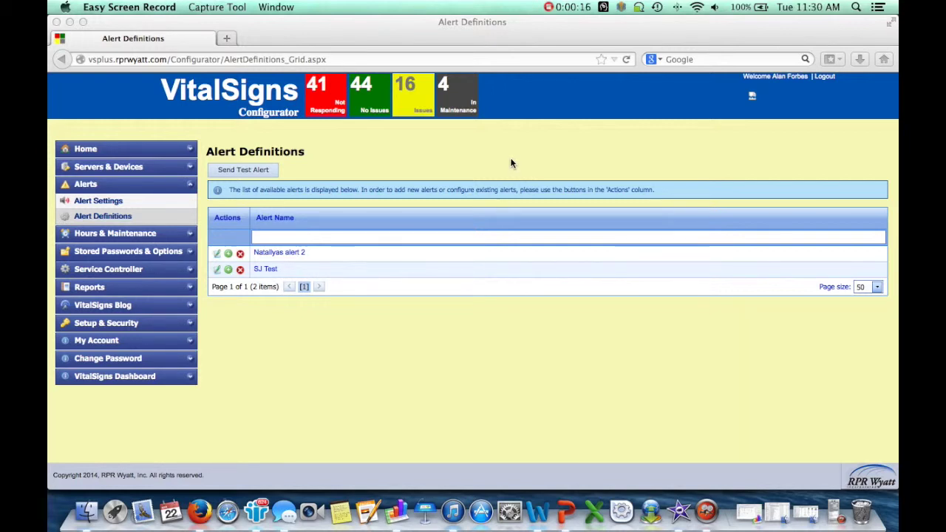
Step: Start a blank alert definition using the first row's green action icon
click(227, 256)
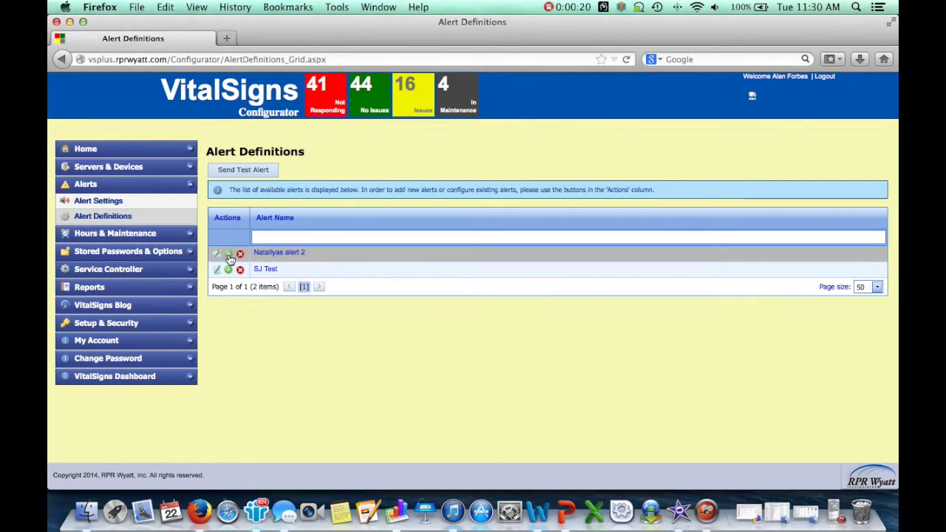
click(229, 256)
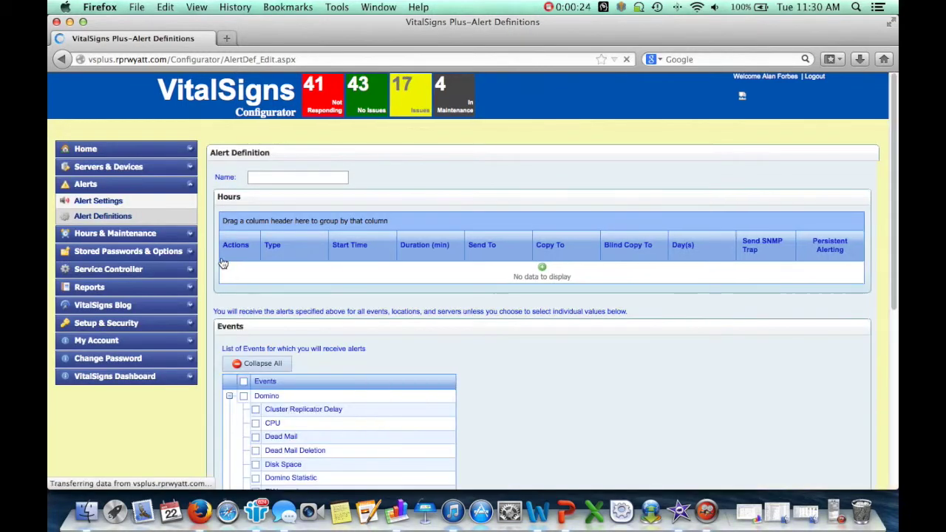
Step: Name the new alert definition 'Demo'
click(288, 178)
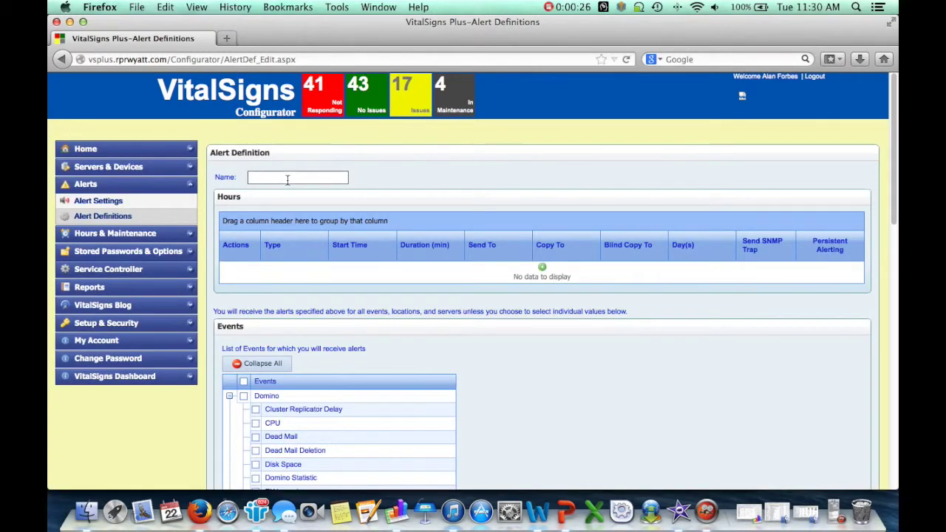
text(Demo)
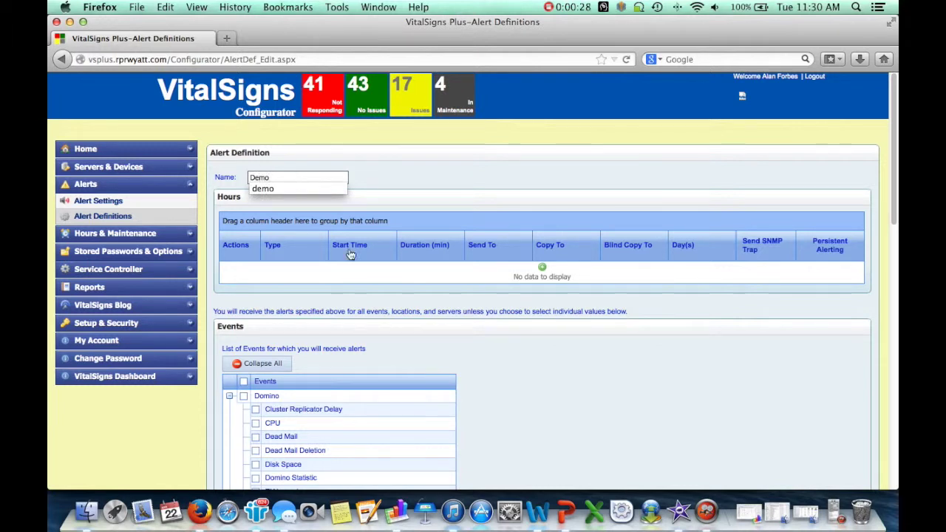
click(371, 277)
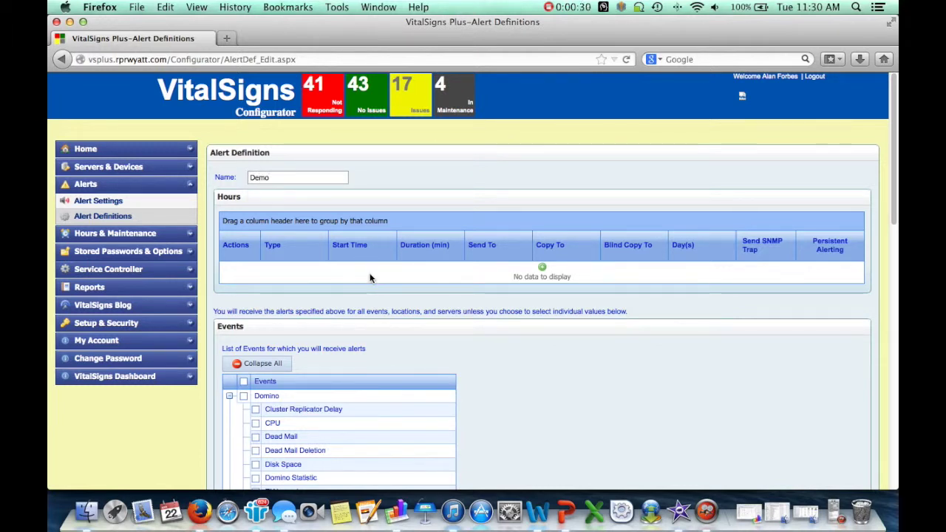
Step: Add an hours entry and enter the recipient's e-mail address in Send to
click(542, 268)
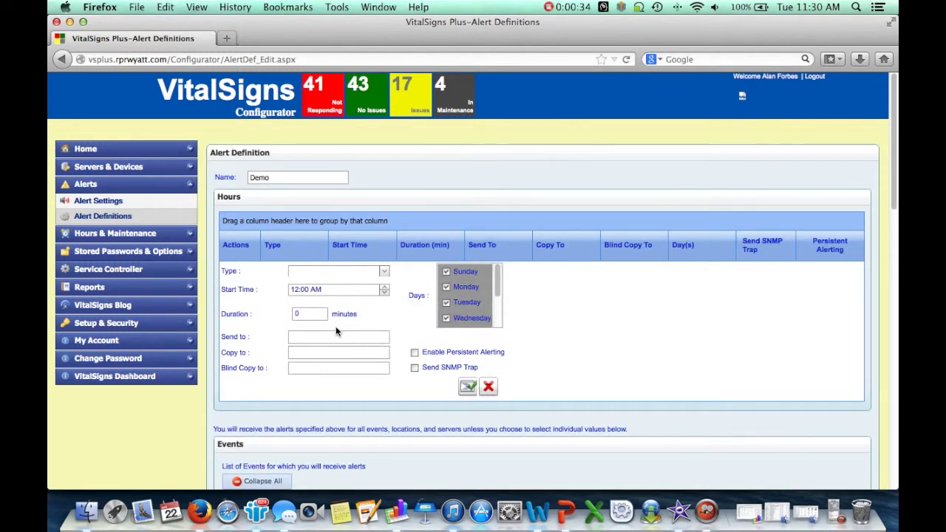
click(327, 338)
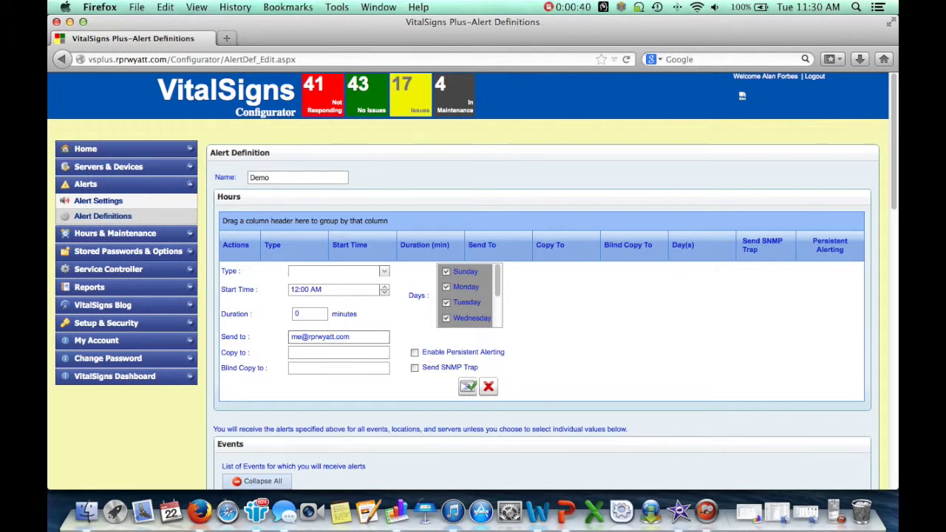
Step: Set the hours entry type to All Hours and save the row covering Sunday through Saturday
click(383, 271)
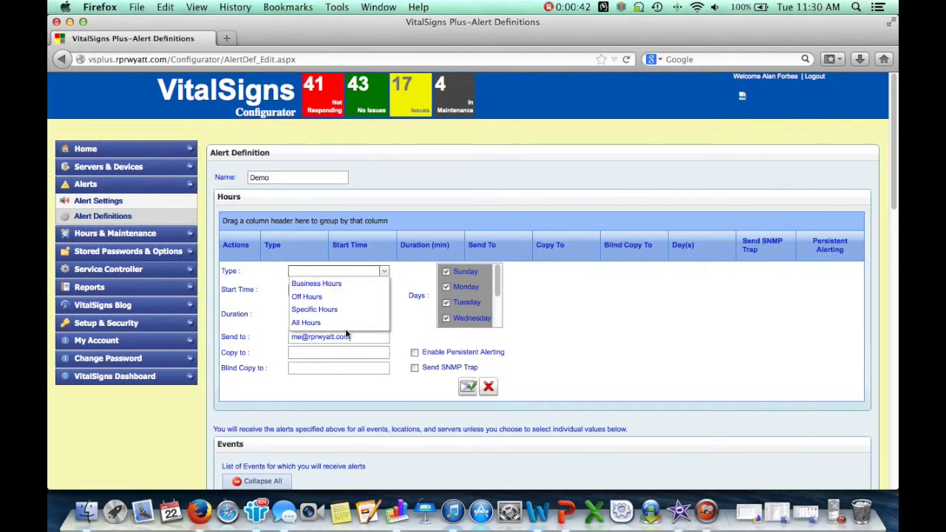
click(344, 323)
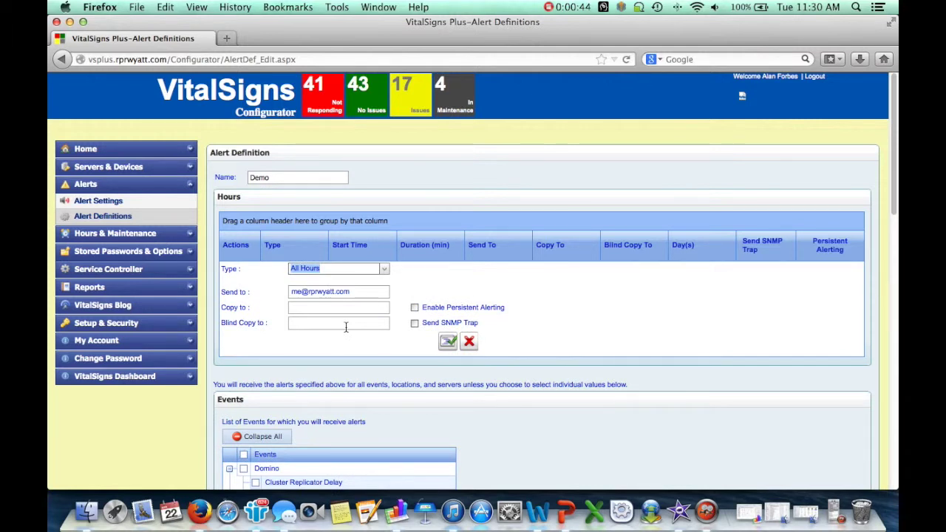
click(385, 269)
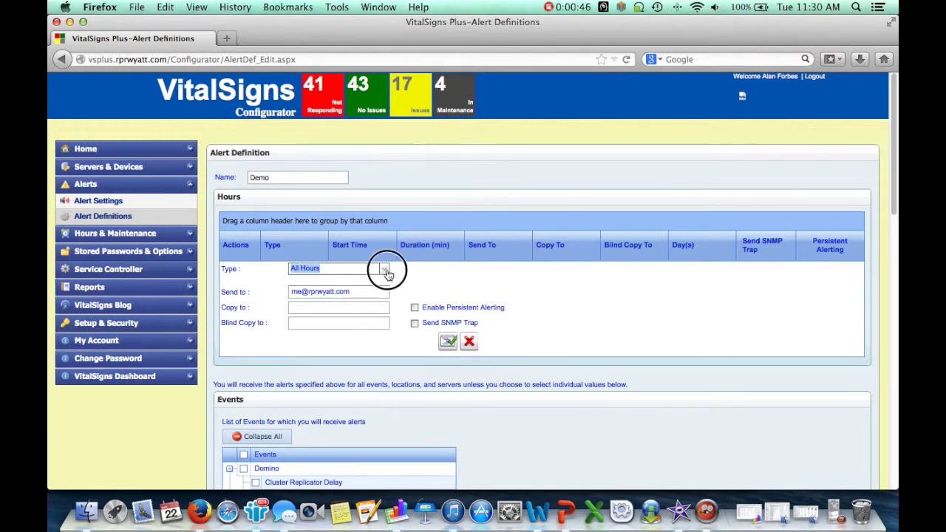
click(348, 295)
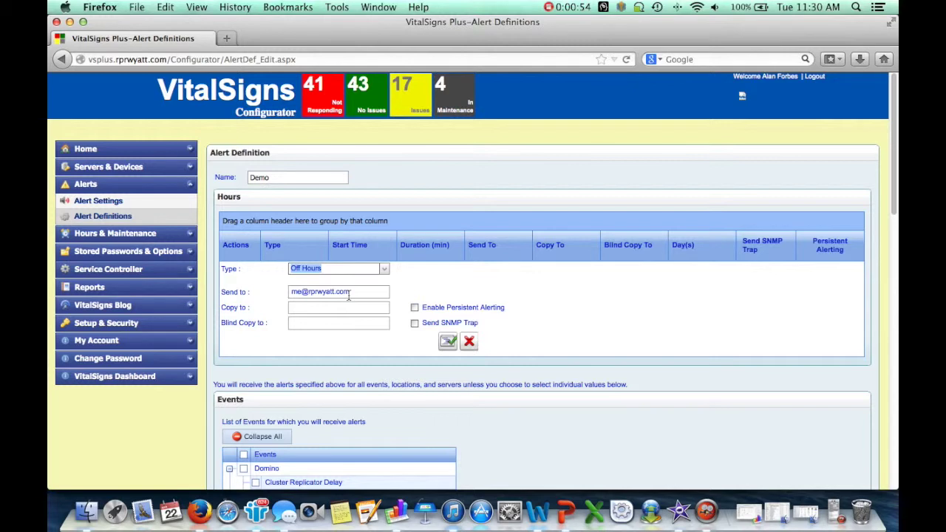
click(384, 269)
click(338, 307)
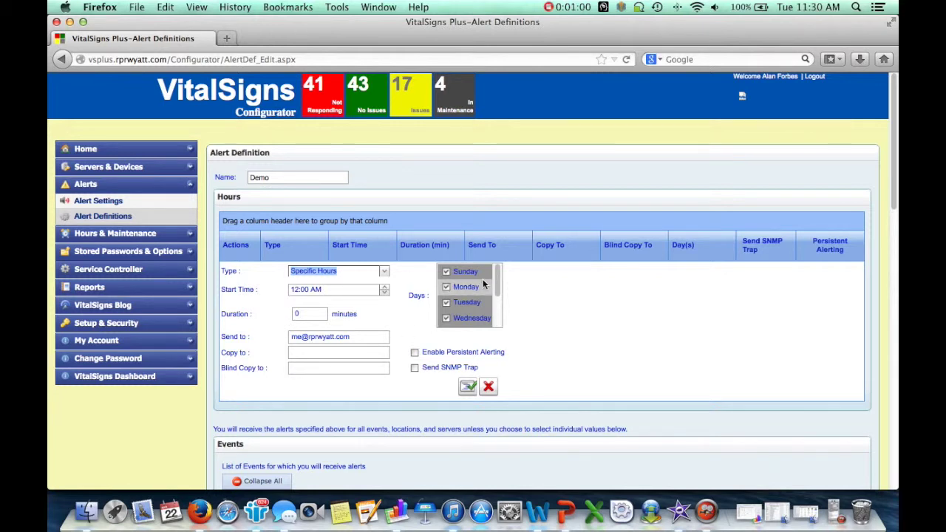
click(385, 272)
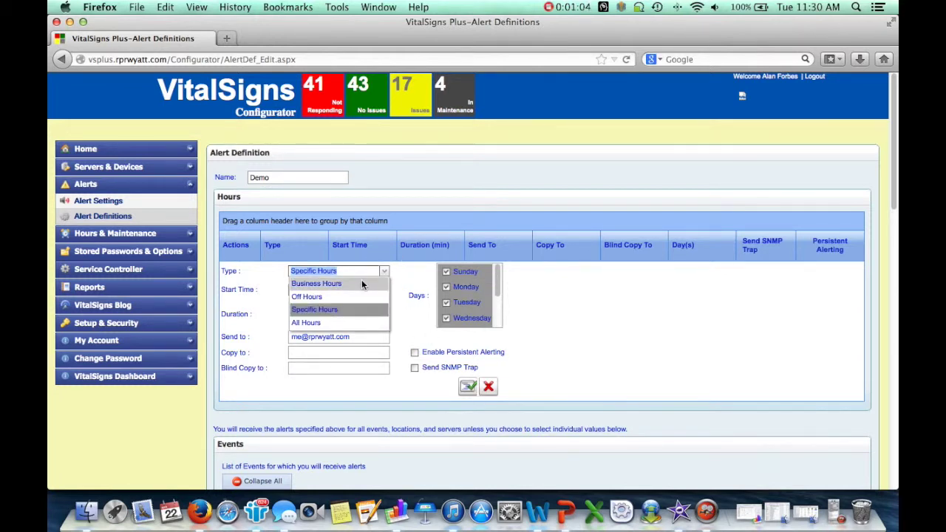
click(313, 322)
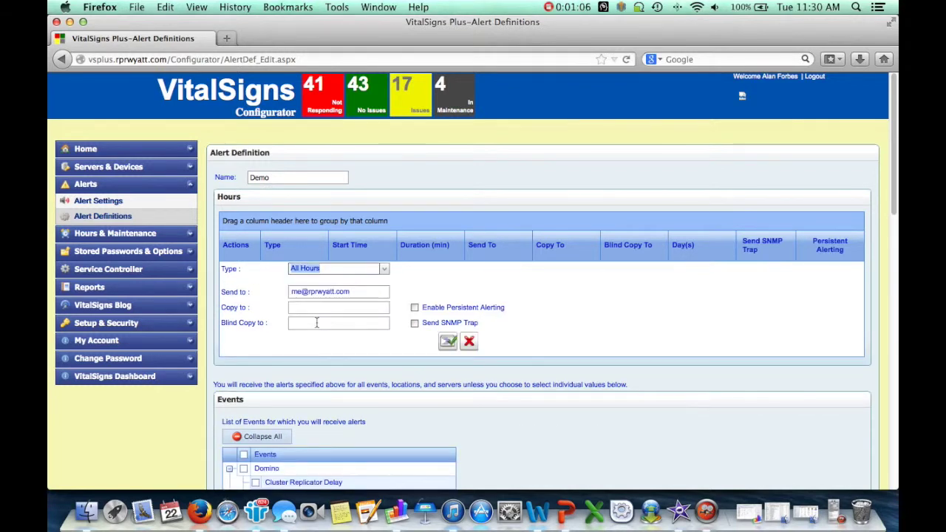
click(448, 340)
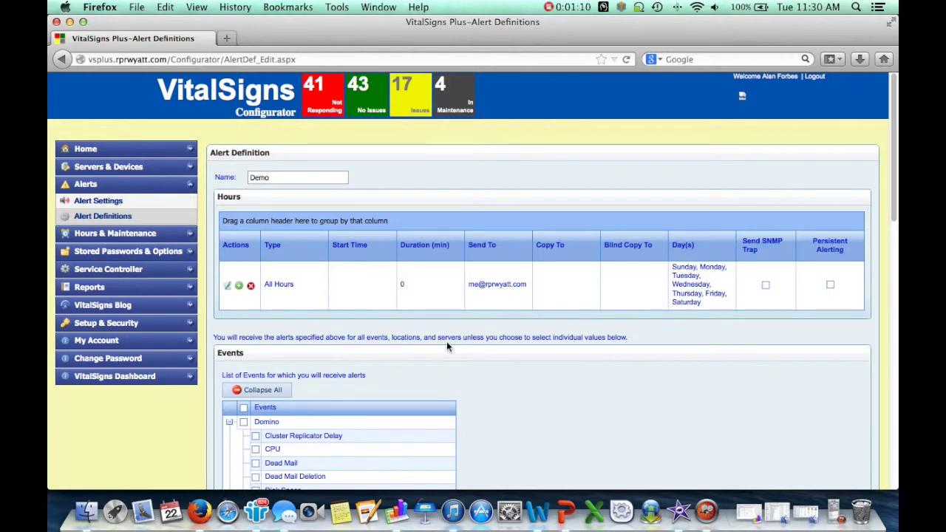
Step: Collapse the events tree, then tick Mobile Users and Pending Mail under Domino
scroll(446, 343, down, 5)
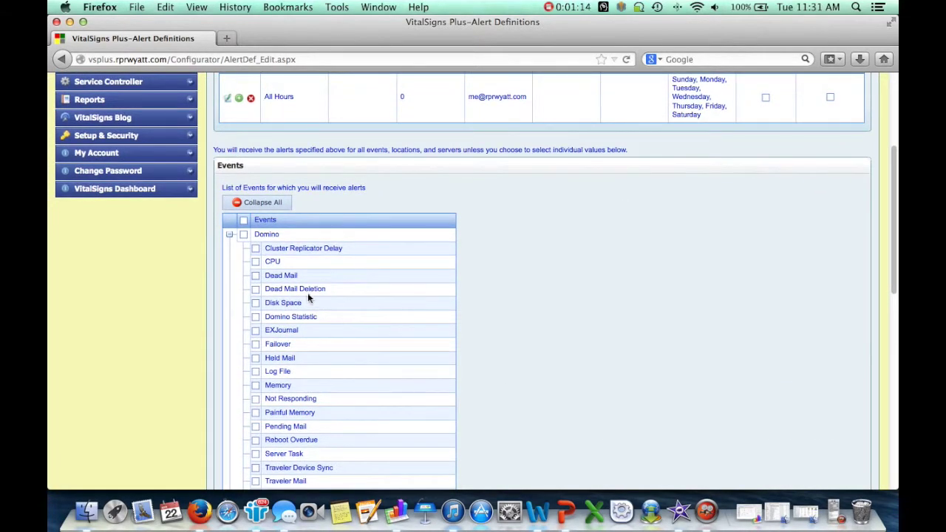
click(258, 202)
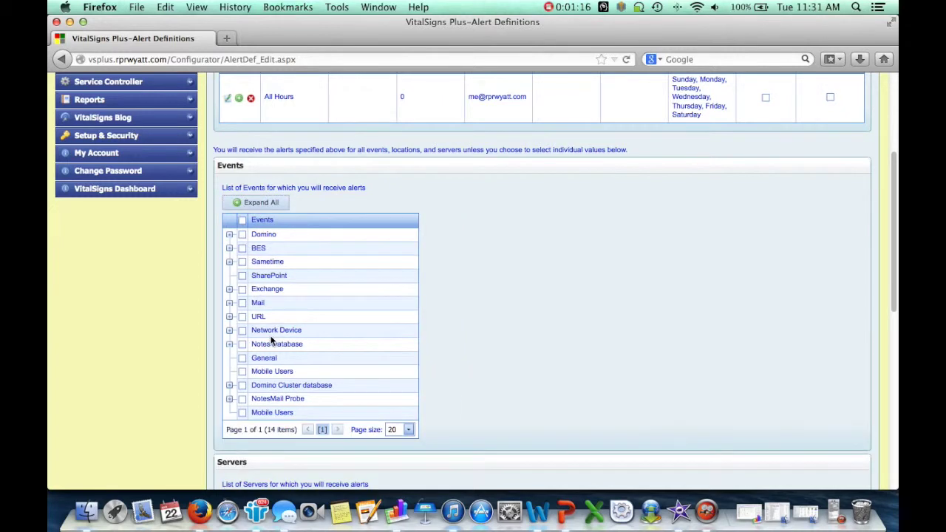
click(243, 373)
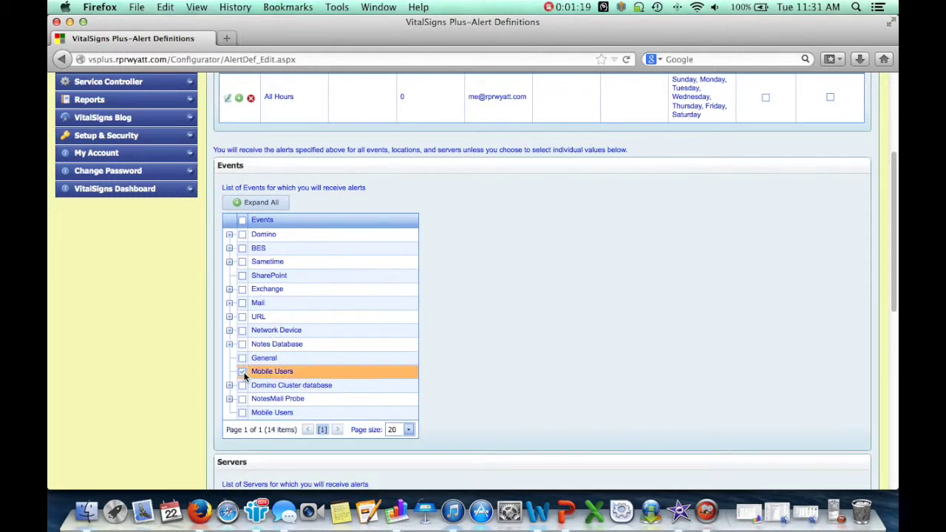
click(229, 236)
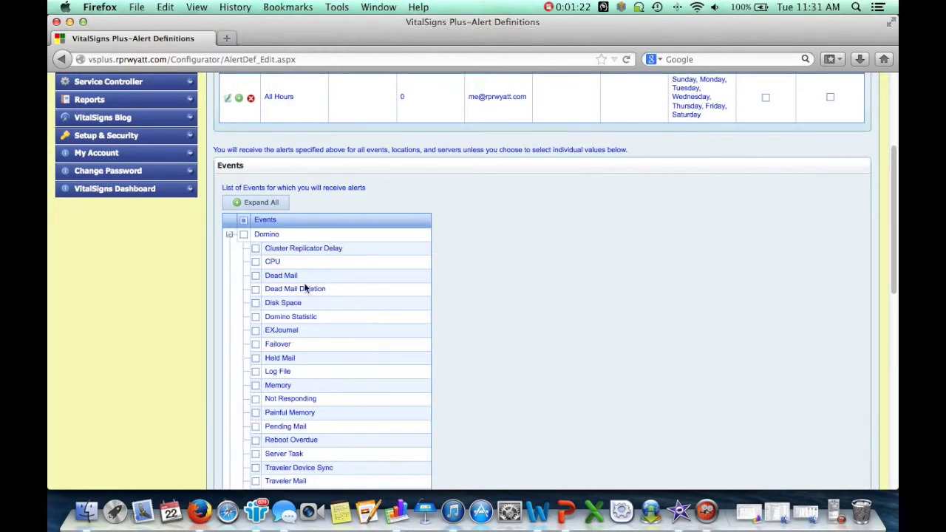
scroll(304, 288, down, 2)
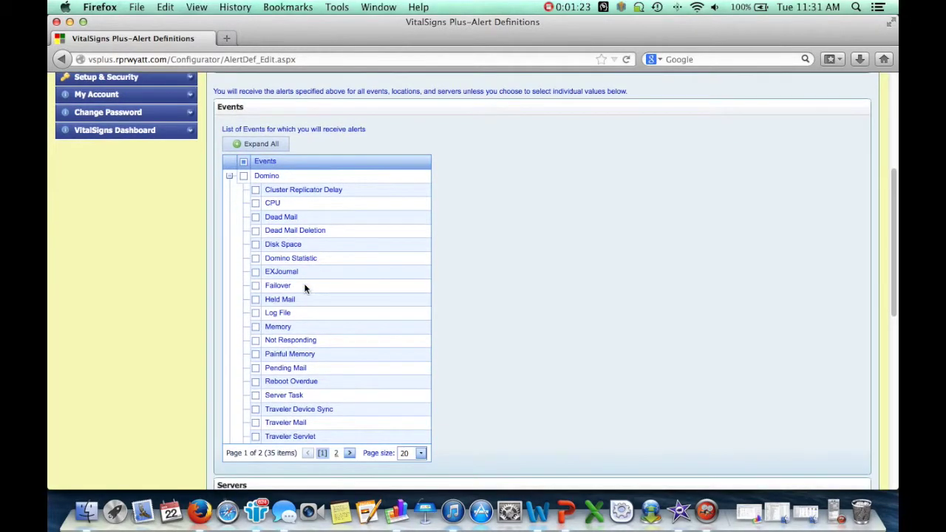
click(255, 368)
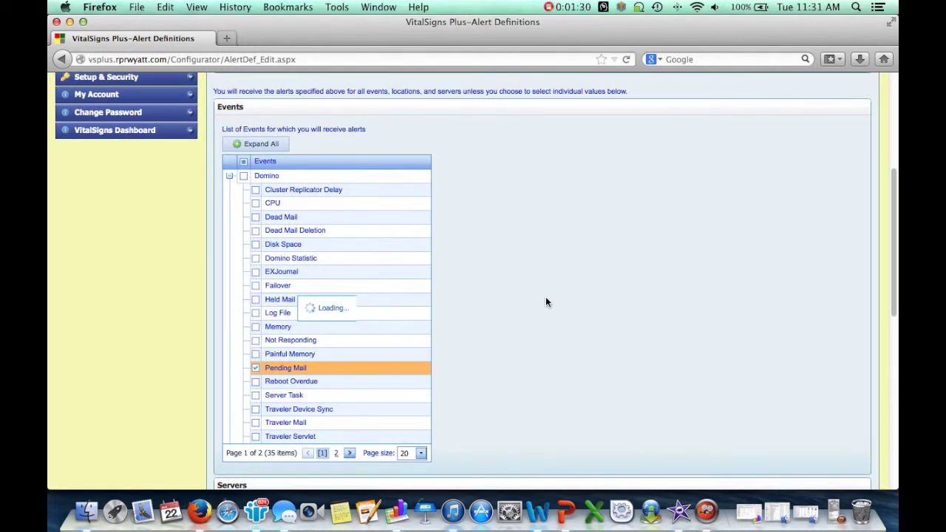
scroll(546, 302, down, 10)
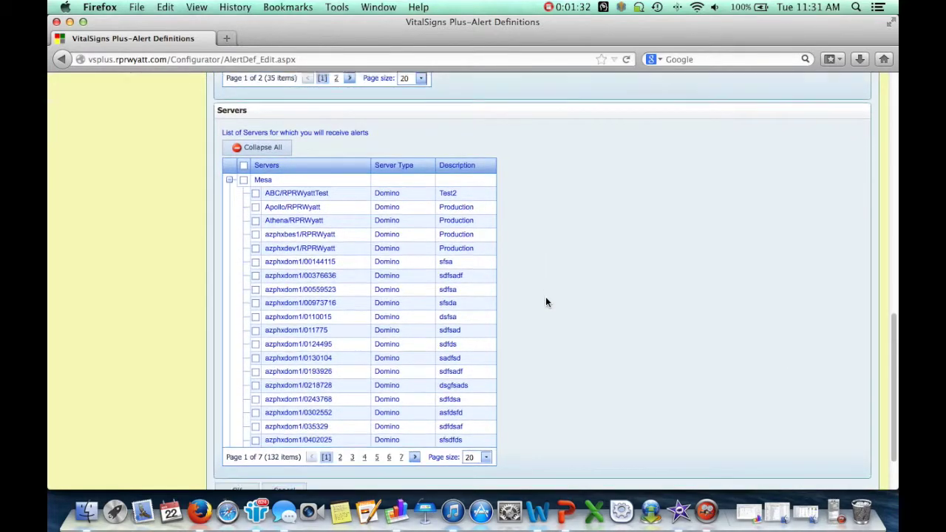
Step: Select all 27 servers in the Boston group and save the Demo alert
scroll(546, 302, down, 2)
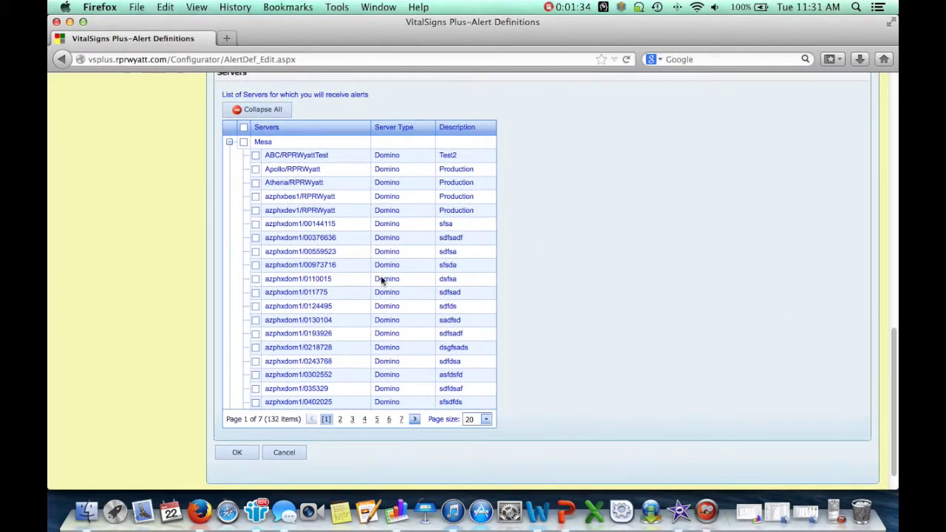
click(252, 109)
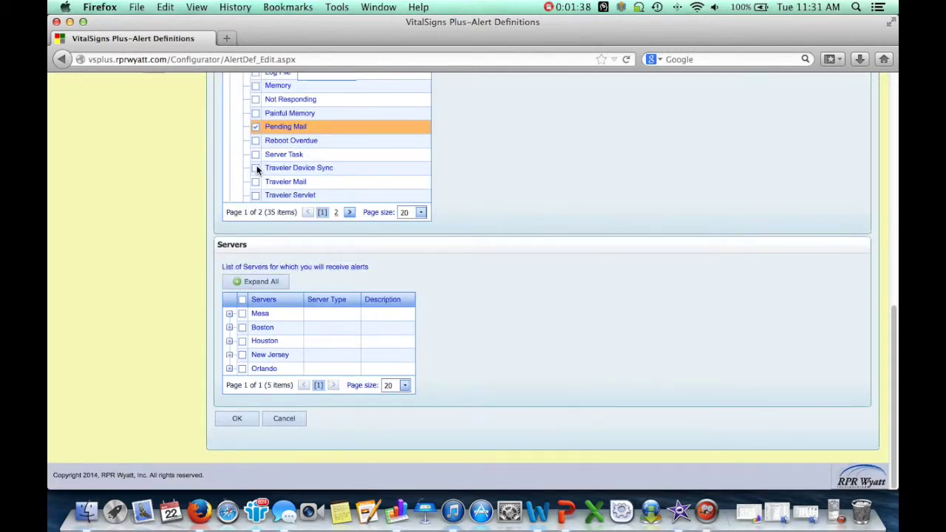
click(229, 327)
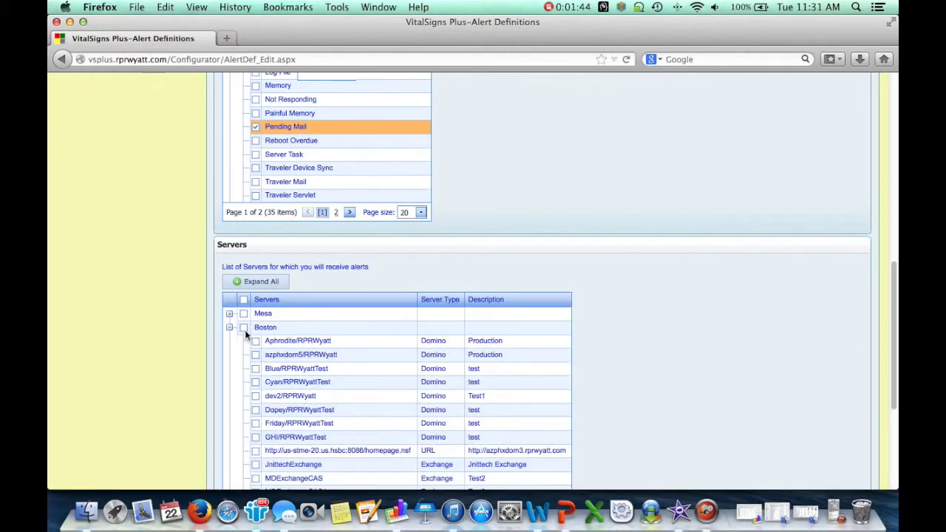
click(244, 329)
scroll(296, 334, down, 5)
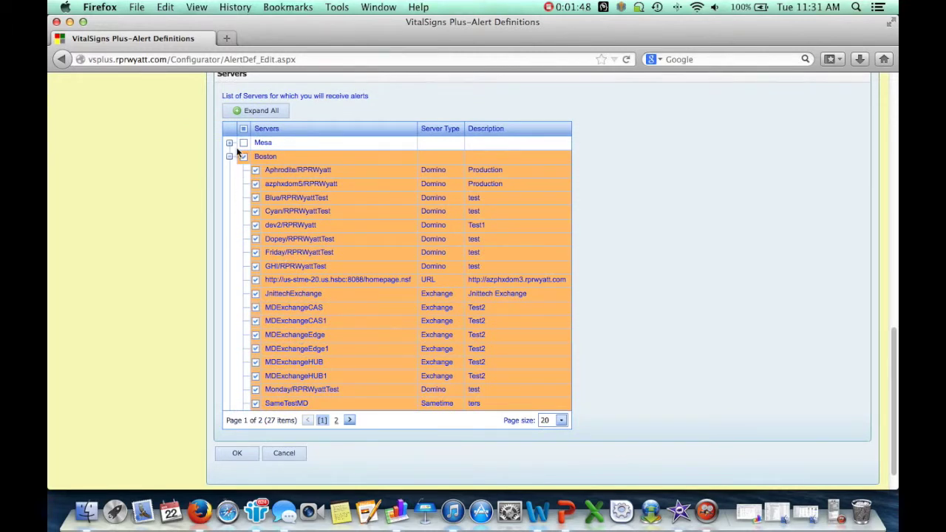
click(236, 459)
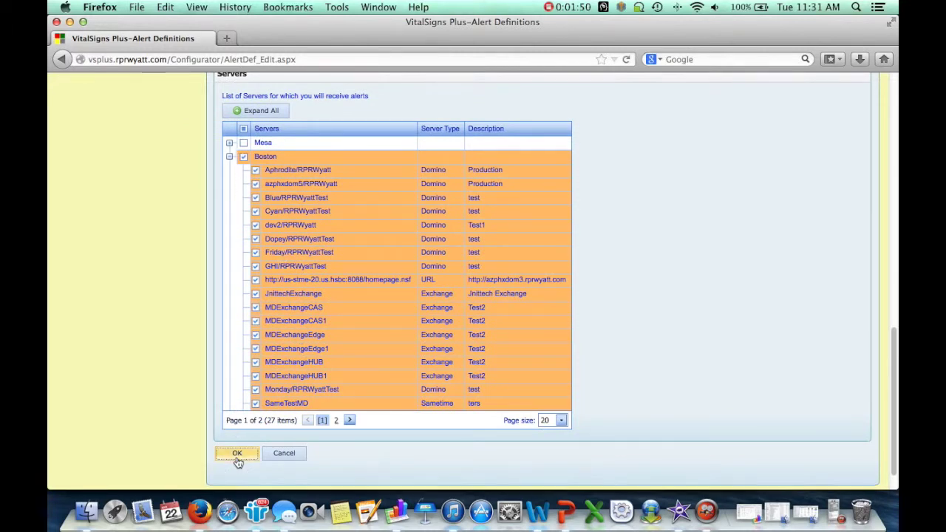